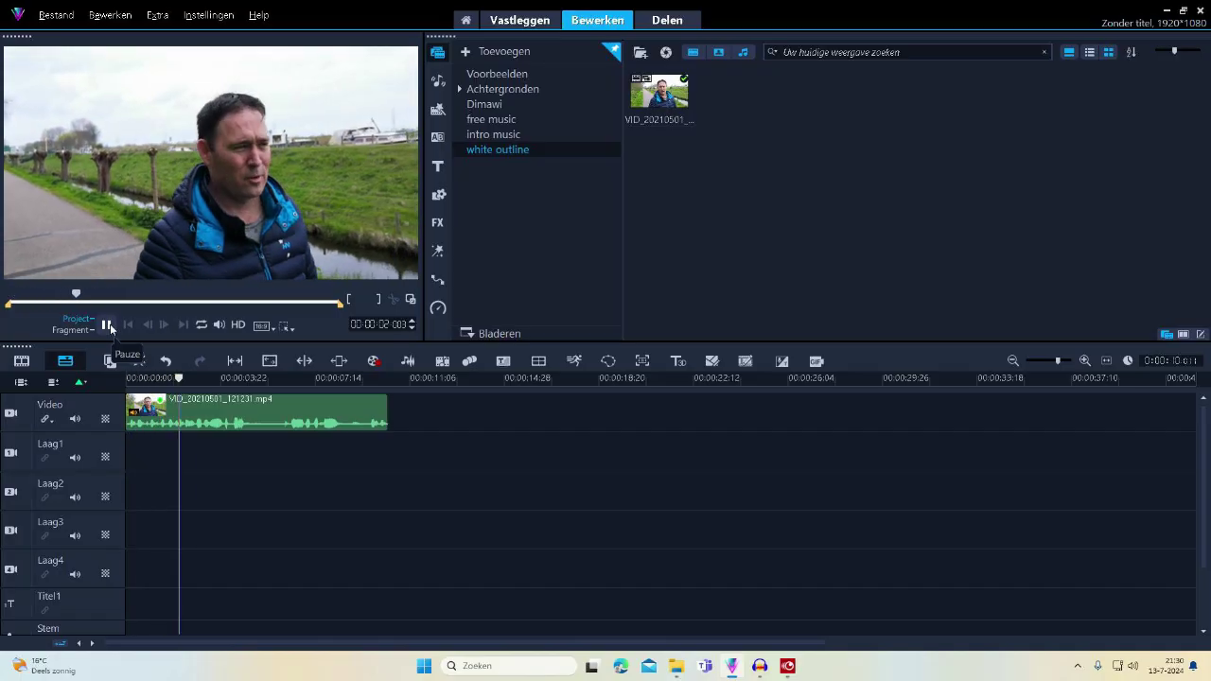
Insert a 4-second freeze frame (Snelheid > Frame wordt vergrendeld) into the clip at the playhead.
right_click(253, 416)
mouse_move(473, 528)
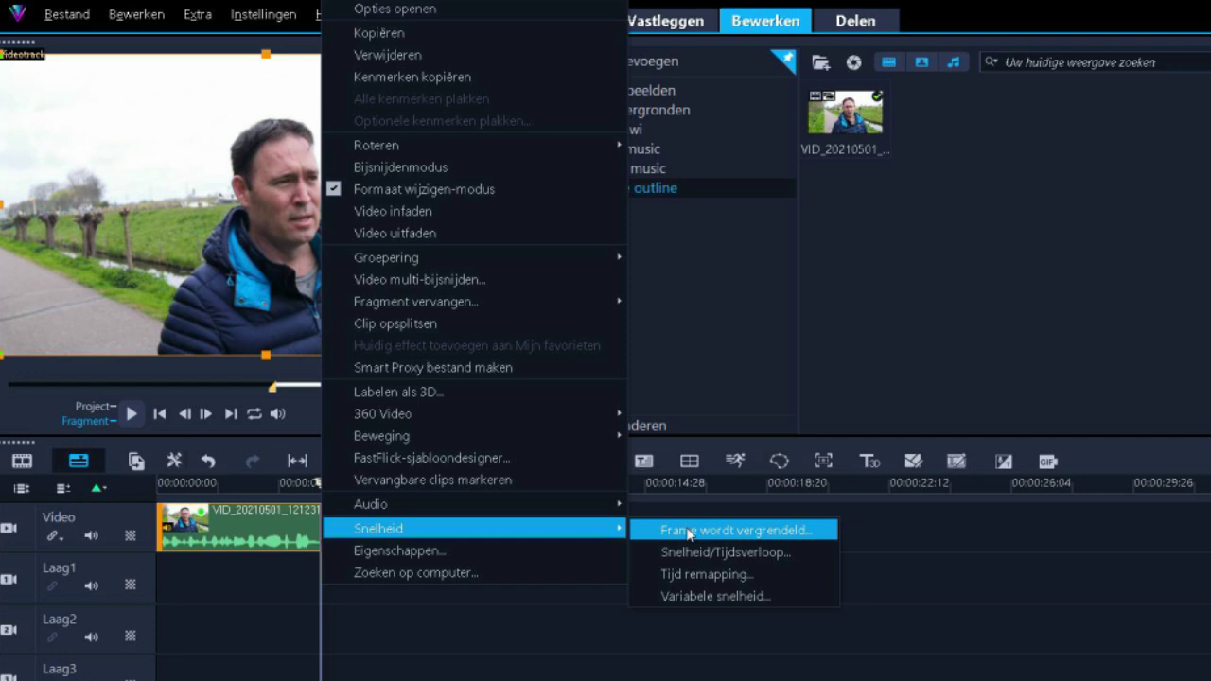
left_click(687, 531)
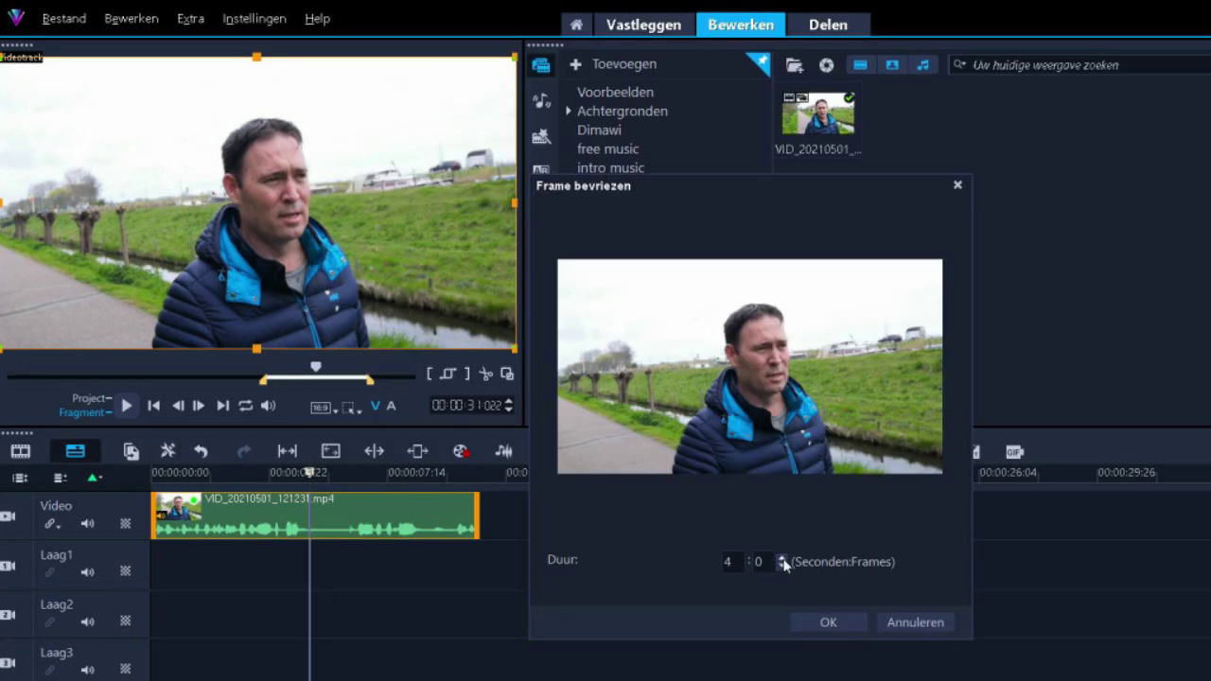
left_click(820, 623)
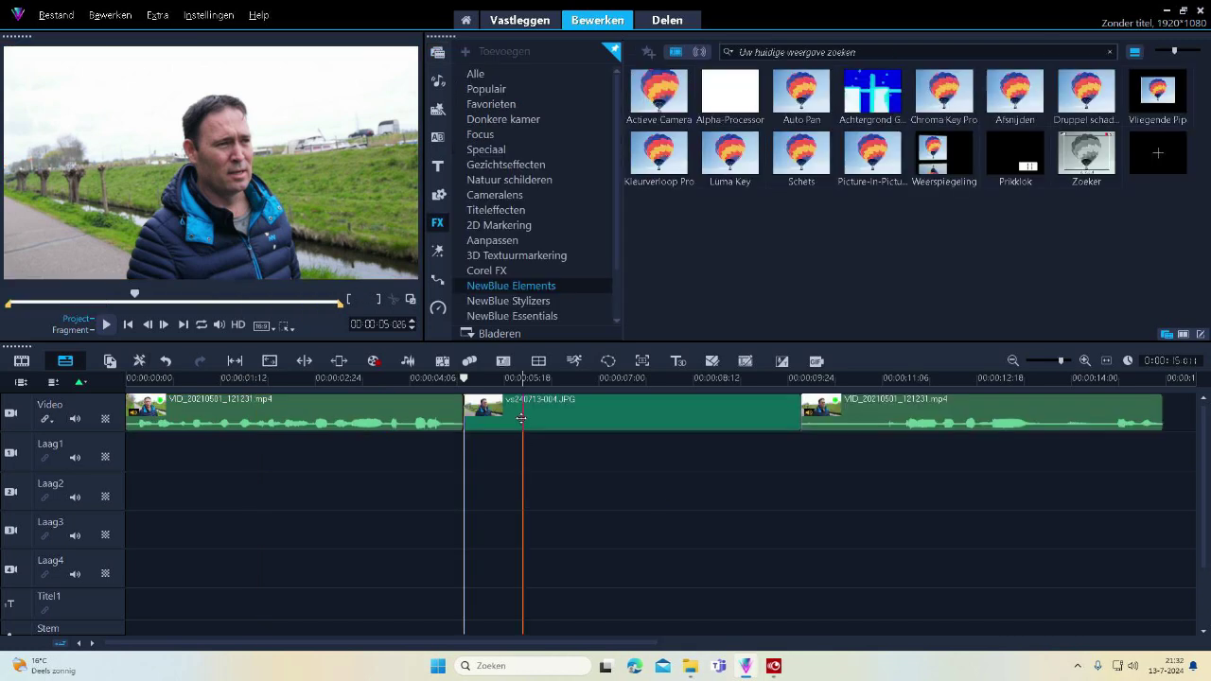
Open Mask Creator on the JPG freeze-frame still and Smart Mask Brush the lower-left jacket.
left_click(591, 407)
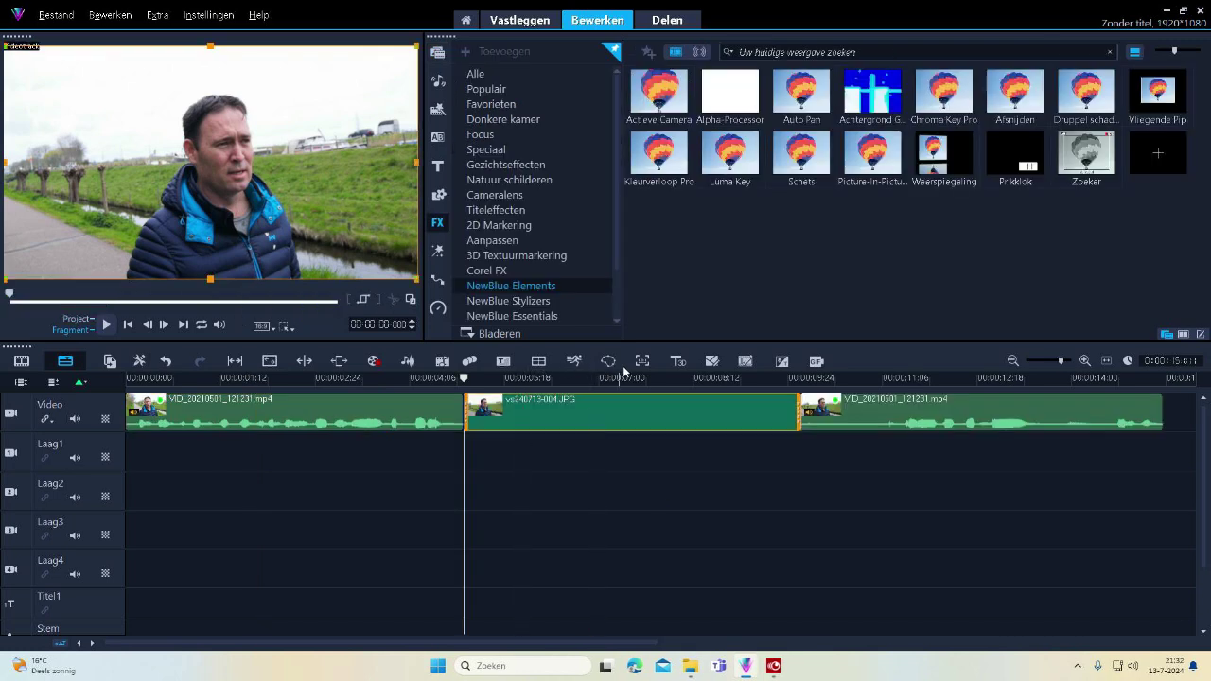
left_click(613, 363)
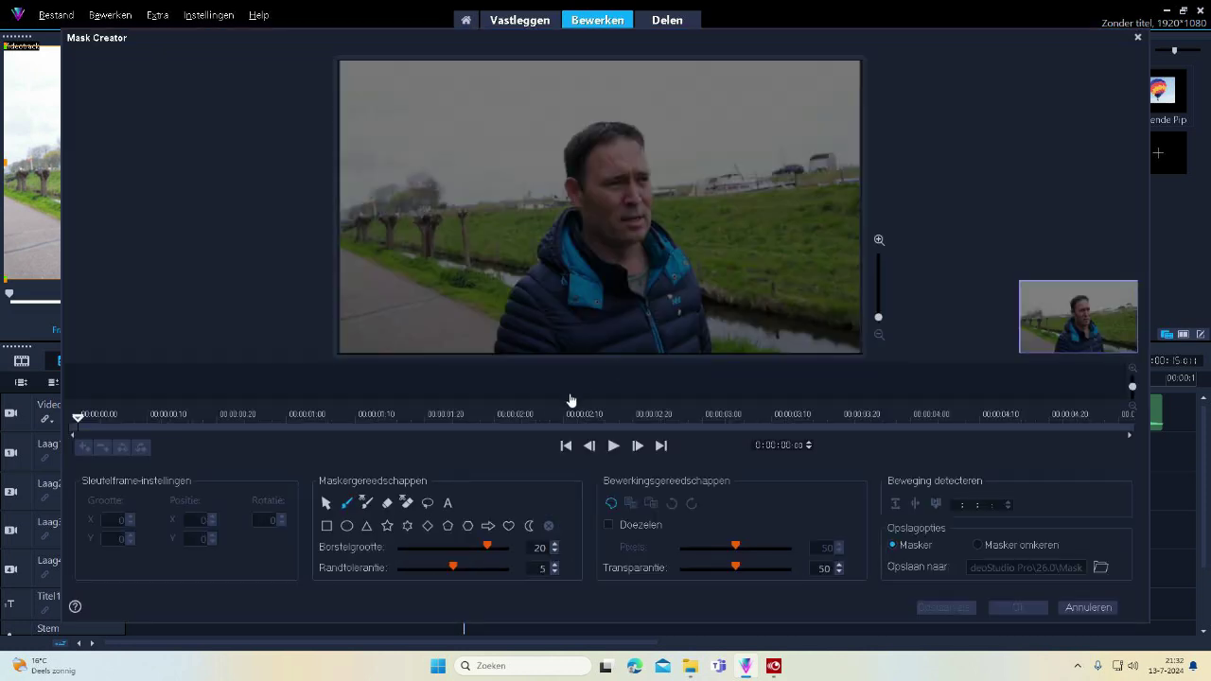
left_click(366, 504)
mouse_move(505, 346)
left_mouse_down()
mouse_move(527, 280)
mouse_move(574, 256)
left_mouse_up()
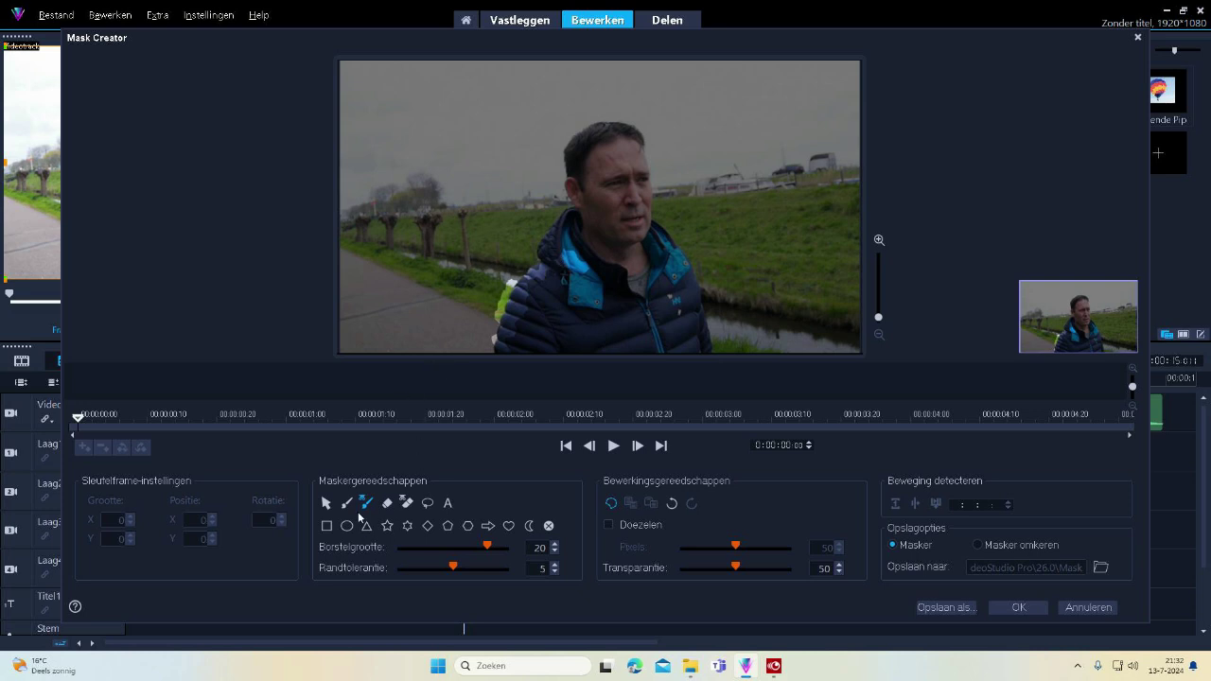
Paint the jacket collar with the plain Mask Brush and zoom into the preview.
left_click(347, 503)
mouse_move(546, 258)
left_mouse_down()
mouse_move(558, 226)
mouse_move(589, 208)
left_mouse_up()
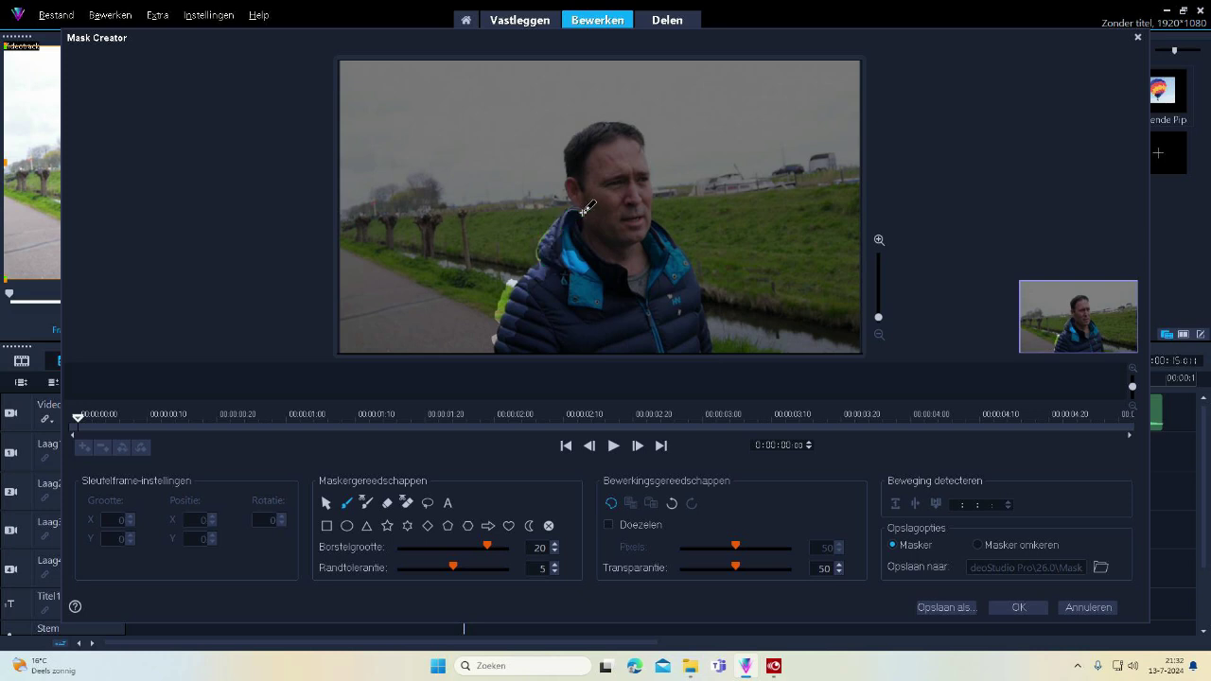
left_click(878, 240)
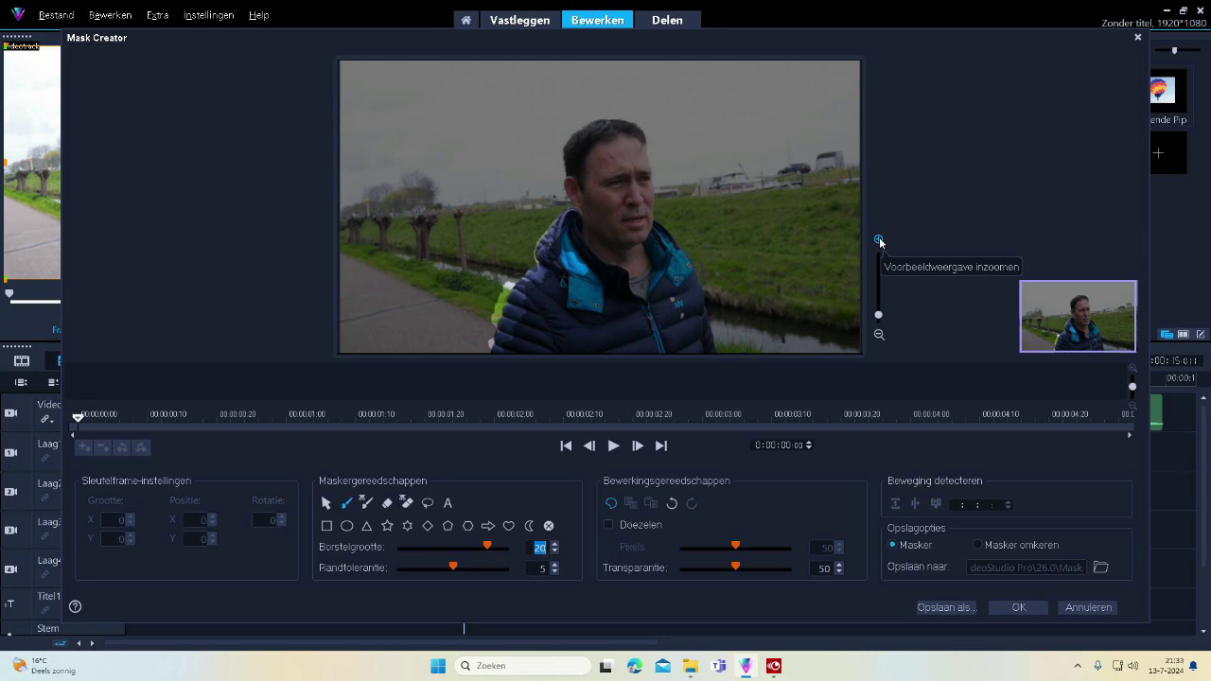
Zoom in around the man's ear and refine the mask edge along his jacket.
left_click_drag(879, 315, 879, 274)
mouse_move(549, 229)
left_mouse_down()
mouse_move(554, 190)
mouse_move(519, 142)
left_mouse_up()
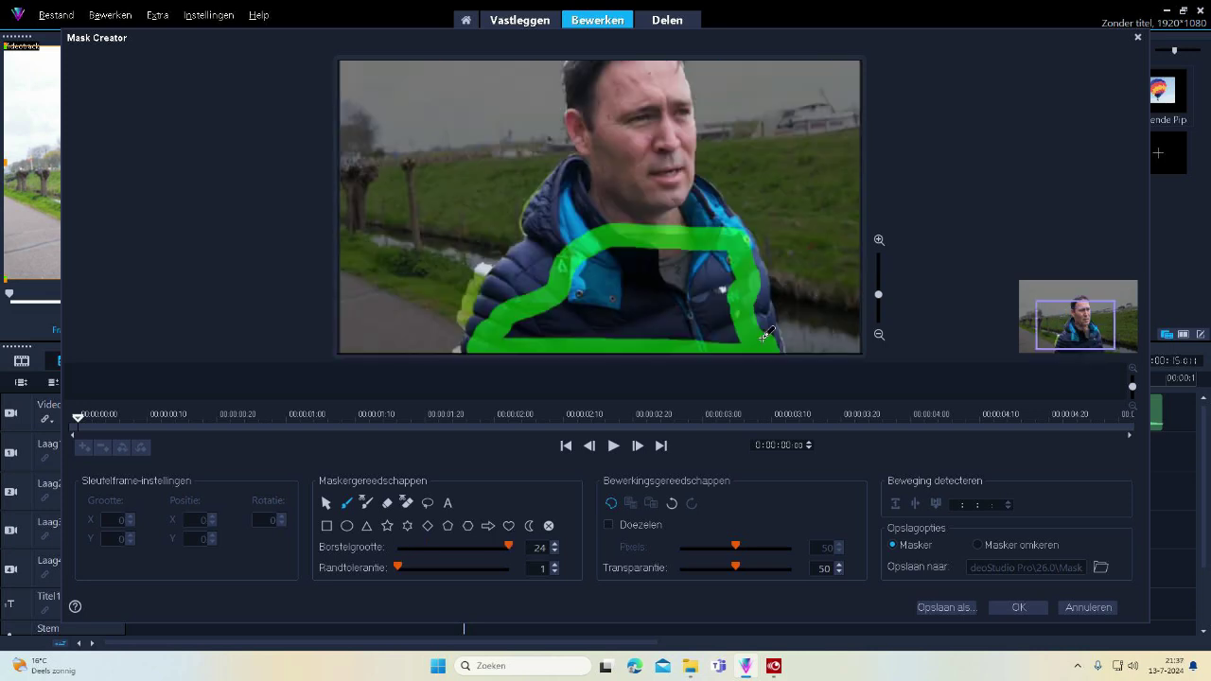
left_click_drag(878, 294, 878, 319)
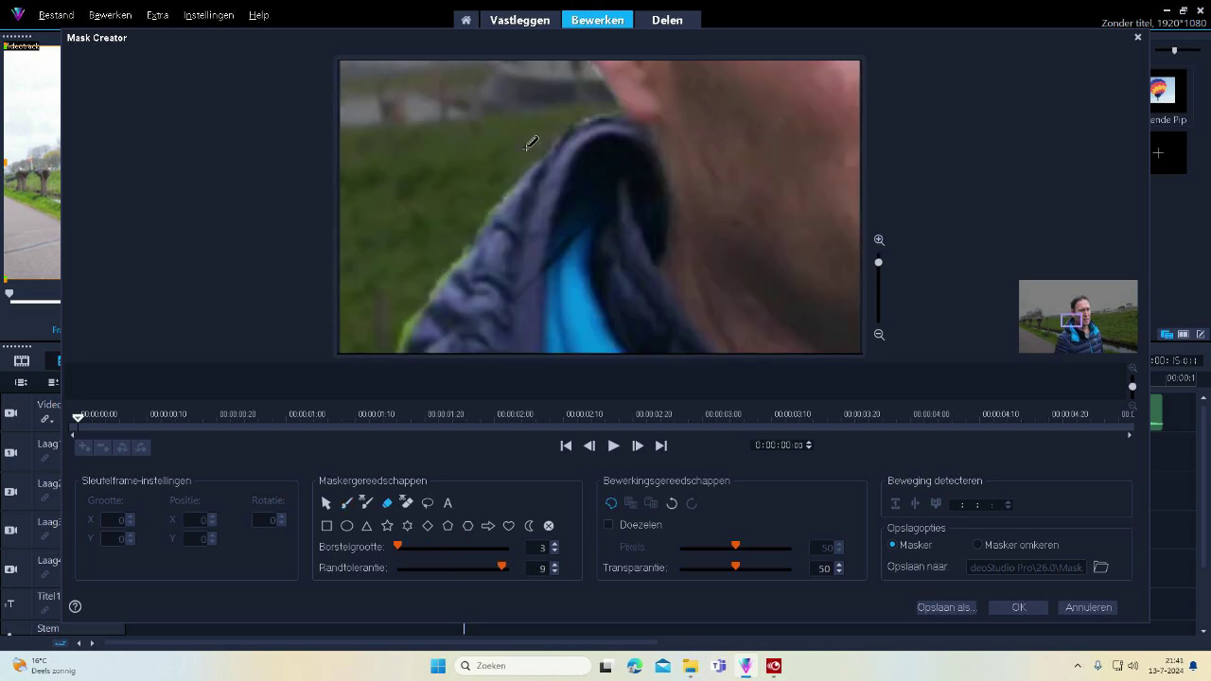
left_click_drag(530, 143, 411, 321)
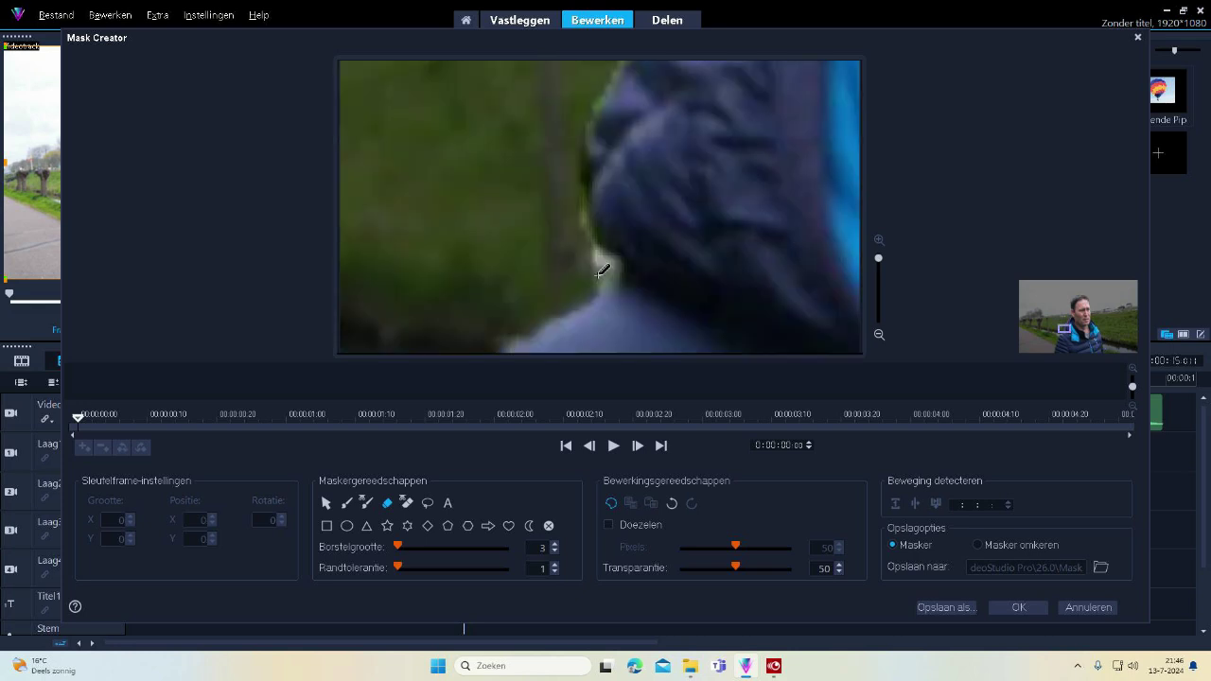
left_click_drag(877, 257, 878, 316)
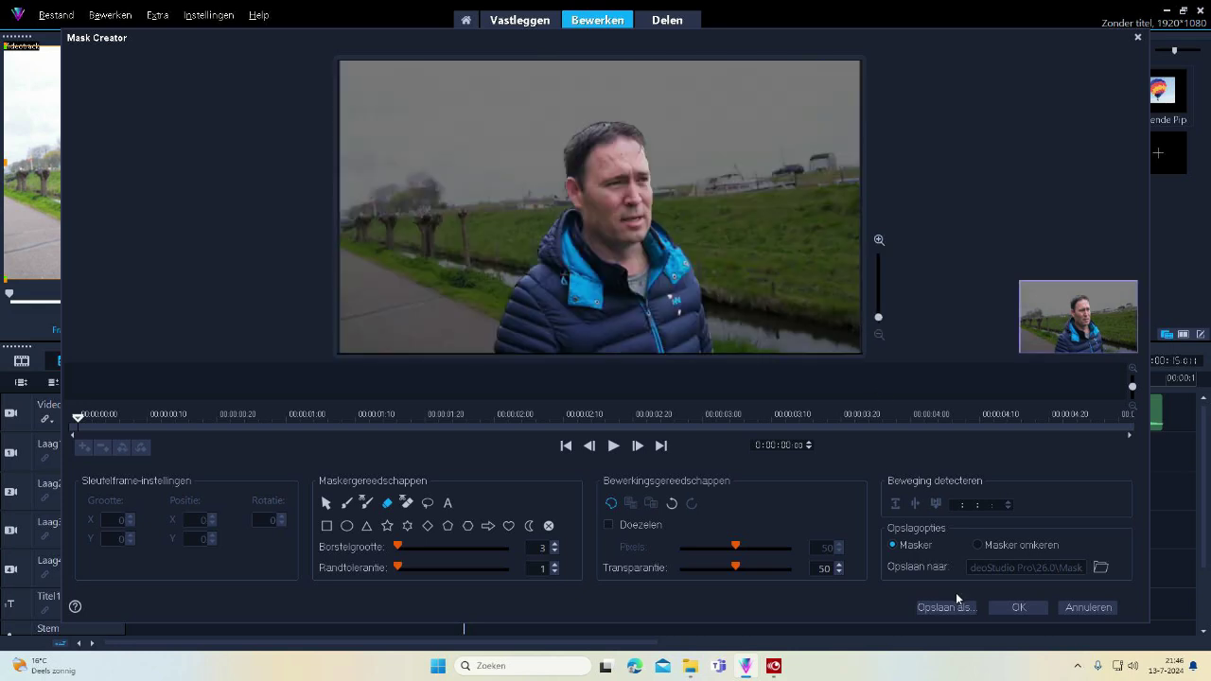
Apply the mask, then add NewBlue Chroma Key Pro to the JPG still on Laag1.
left_click(1019, 608)
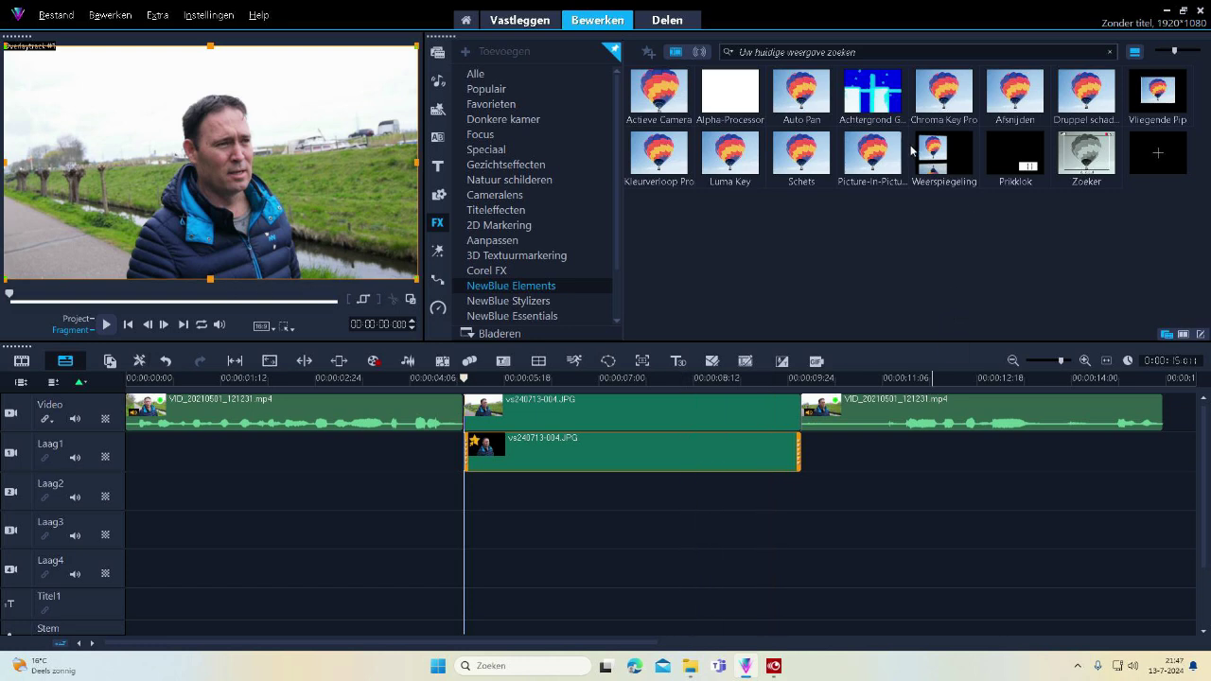
mouse_move(943, 91)
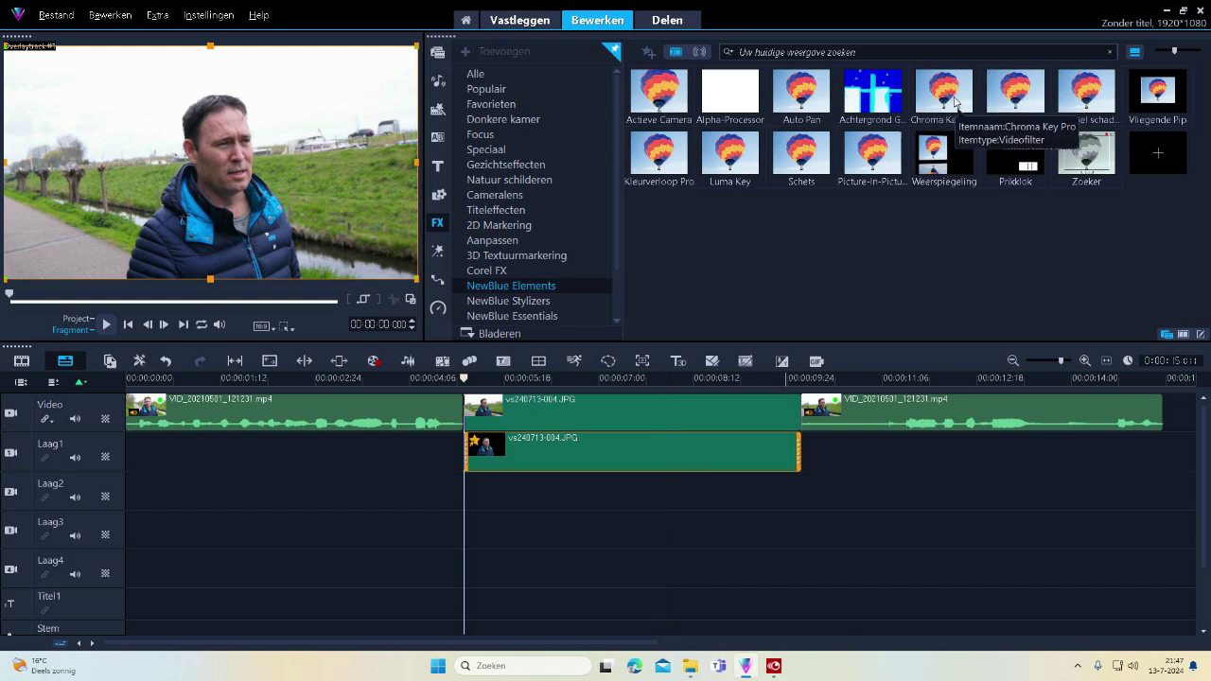
left_click(954, 101)
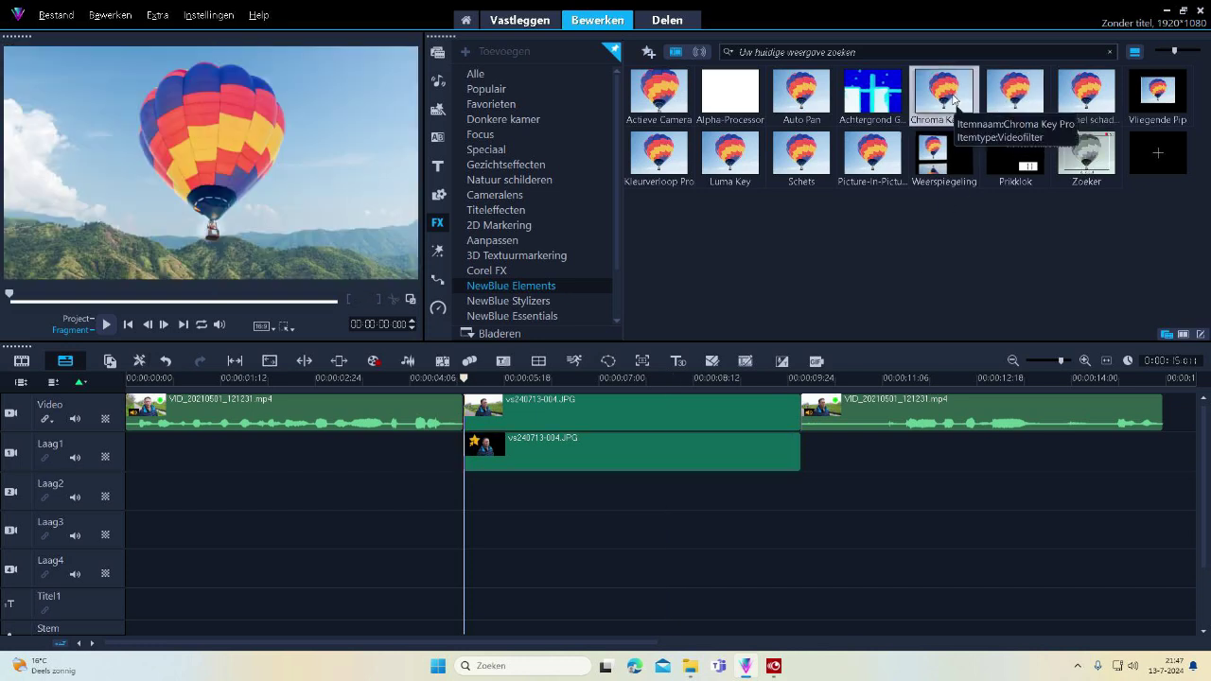
mouse_move(954, 99)
left_mouse_down()
mouse_move(611, 445)
mouse_move(607, 465)
left_mouse_up()
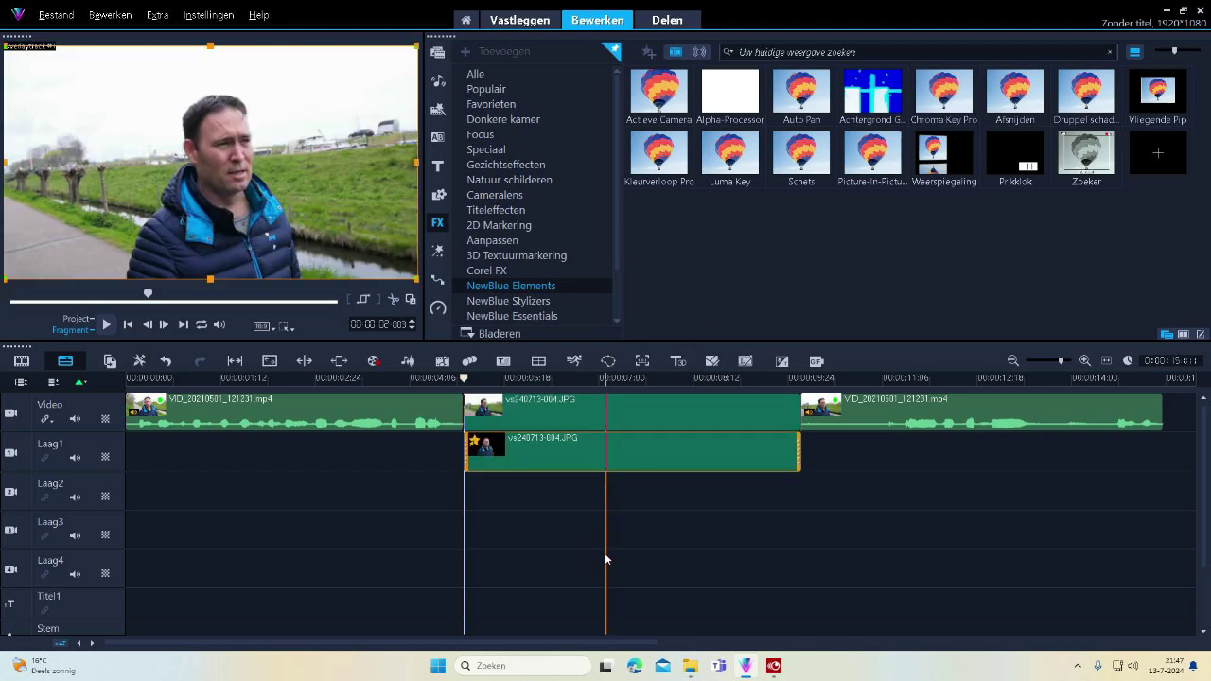
Apply Chroma Key Pro's outline preset with black Schets Kleur and Breedte 24.5.
double_click(614, 458)
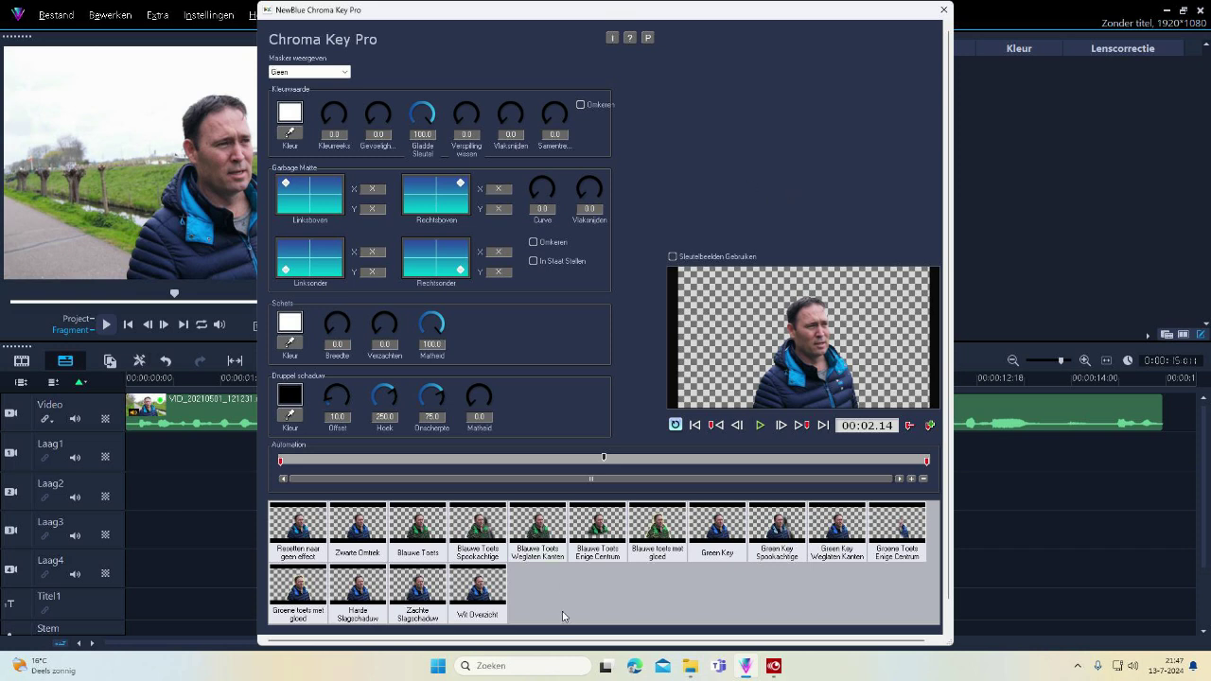
left_click(474, 592)
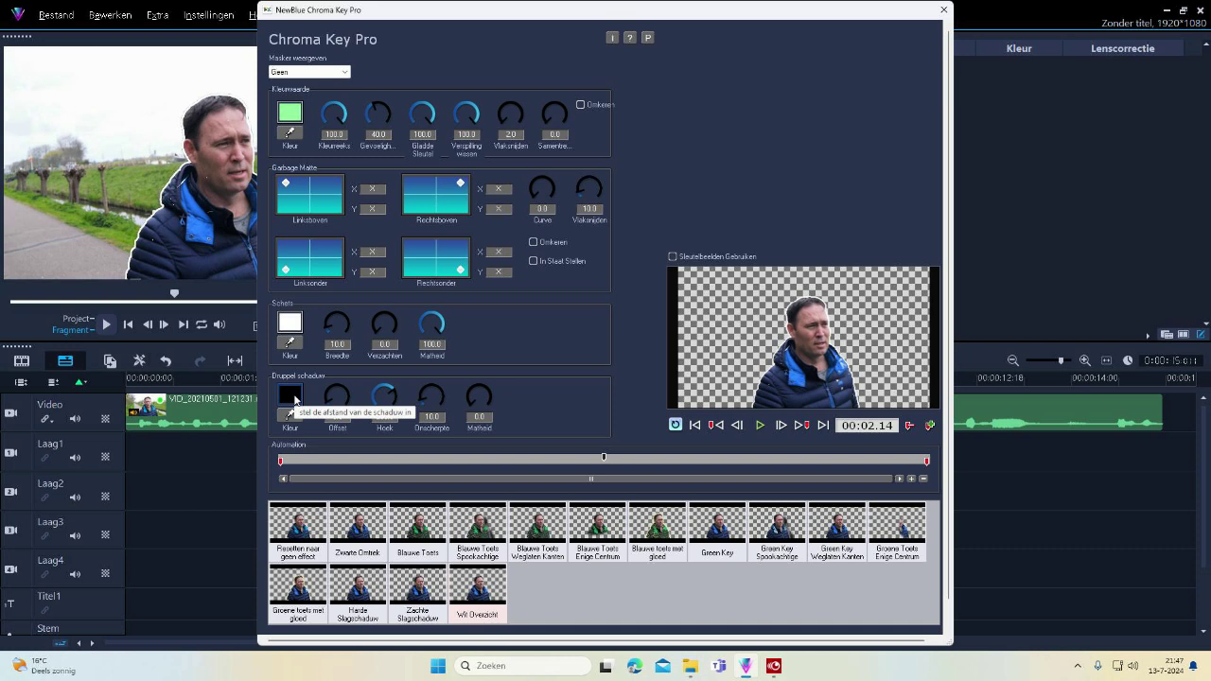
left_click(290, 323)
left_click(476, 329)
left_click(488, 416)
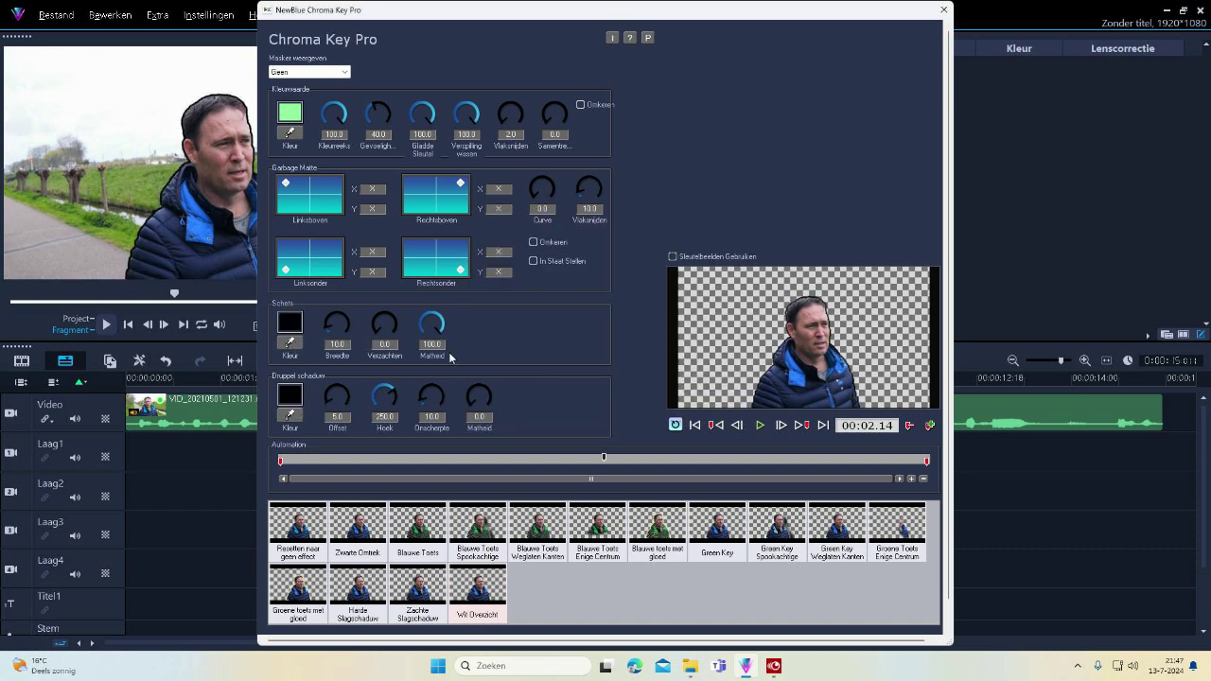
left_click_drag(347, 329, 345, 313)
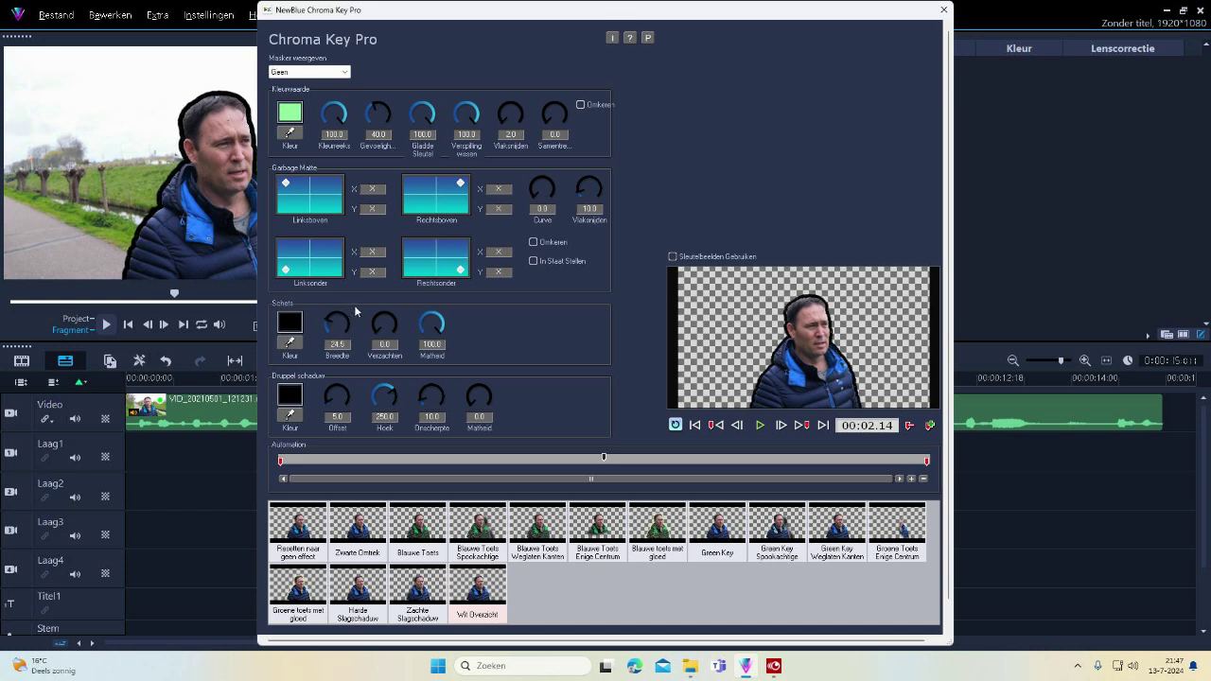
scroll(950, 430, "down", 2)
left_click(844, 606)
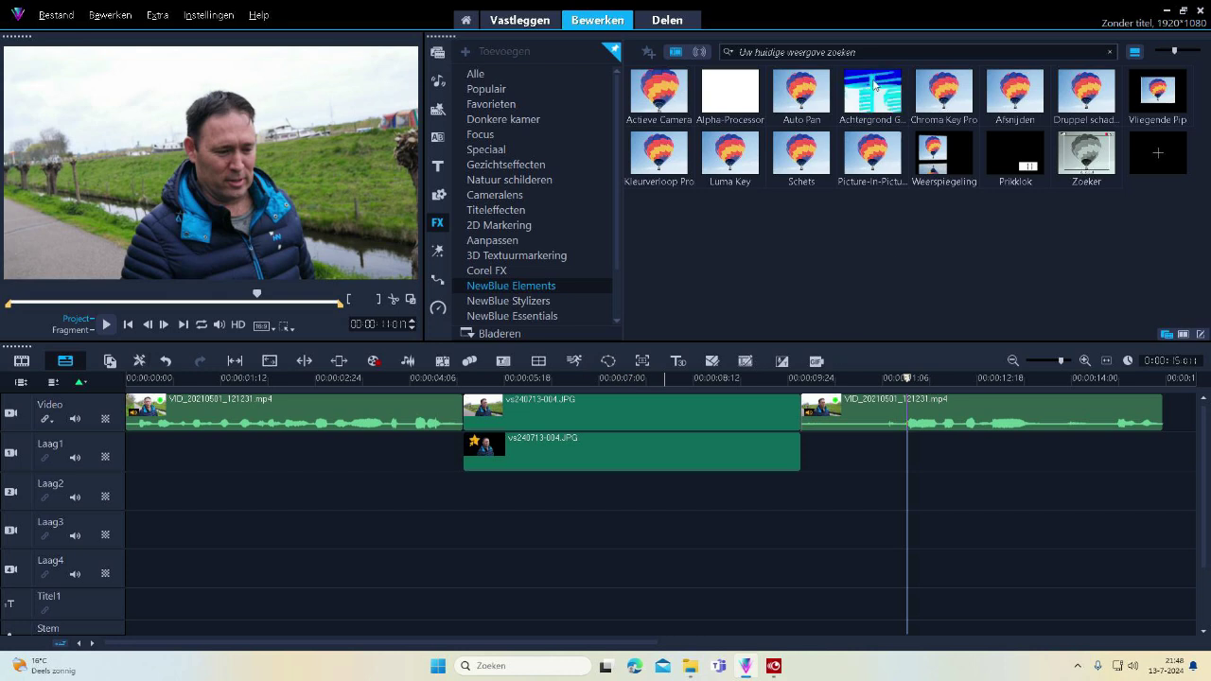
Add the Achtergrond Generator effect to the JPG still on the main Video track.
left_click(873, 85)
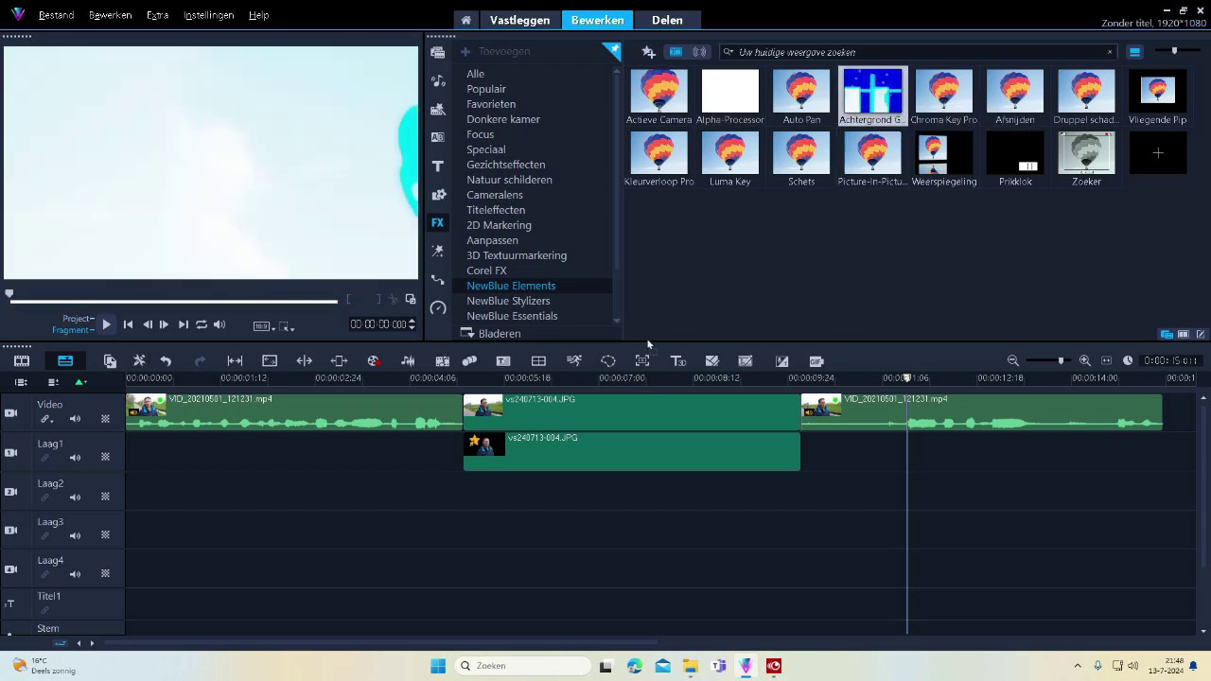
left_click_drag(872, 93, 604, 396)
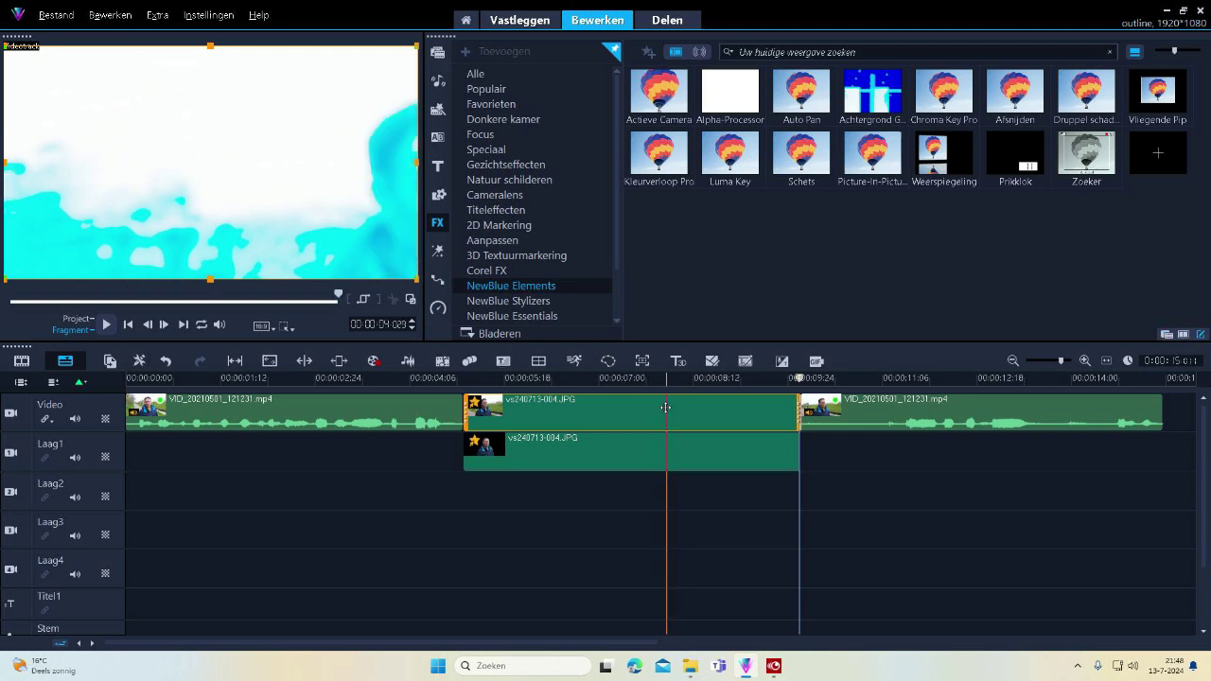
double_click(666, 409)
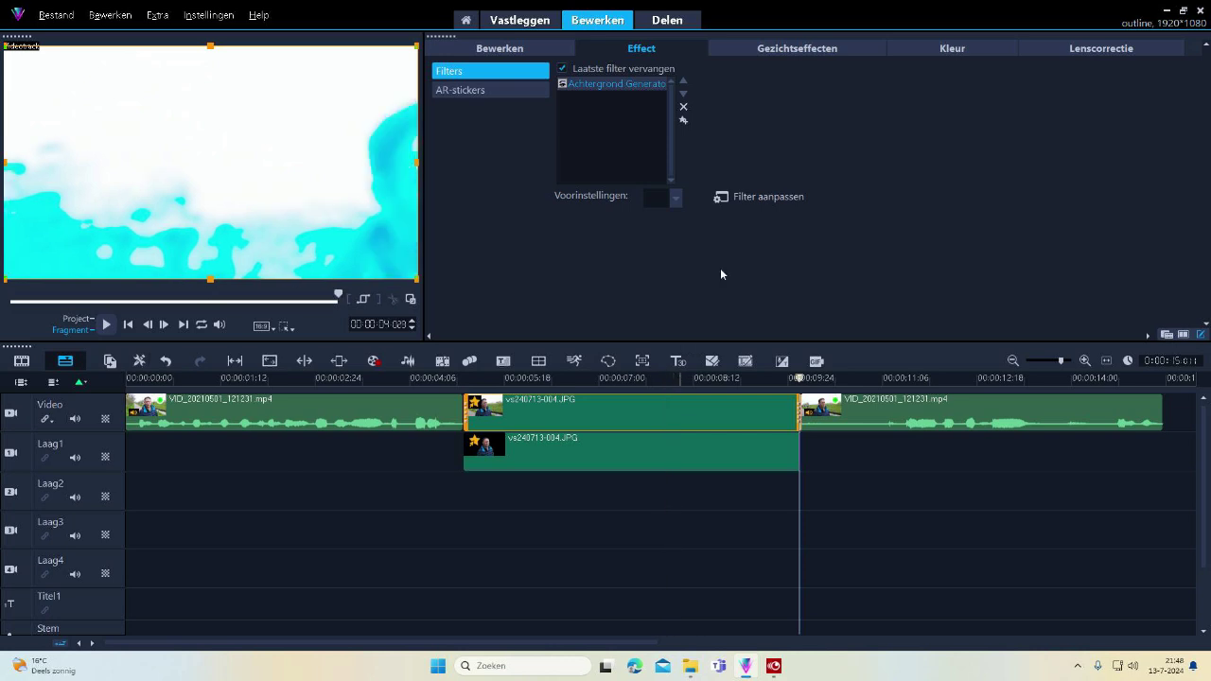
Preview the backdrop animation and switch Achtergrond Generator to the Tequila Sunrise preset.
left_click(762, 195)
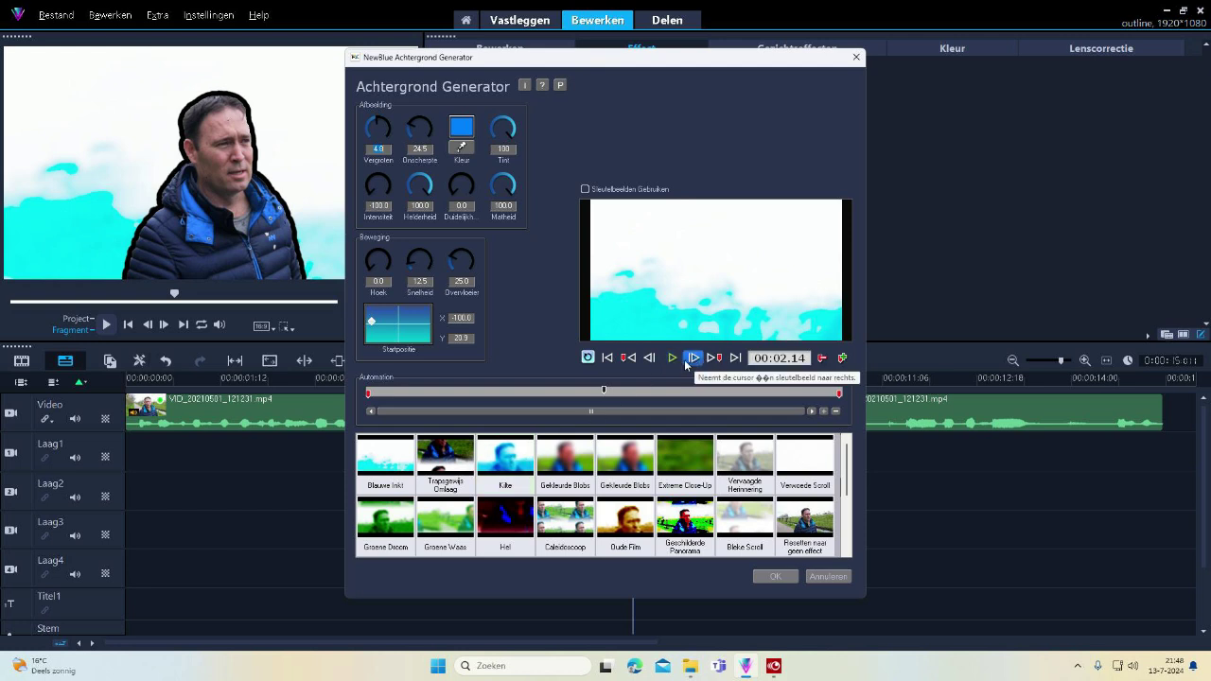
left_click(672, 359)
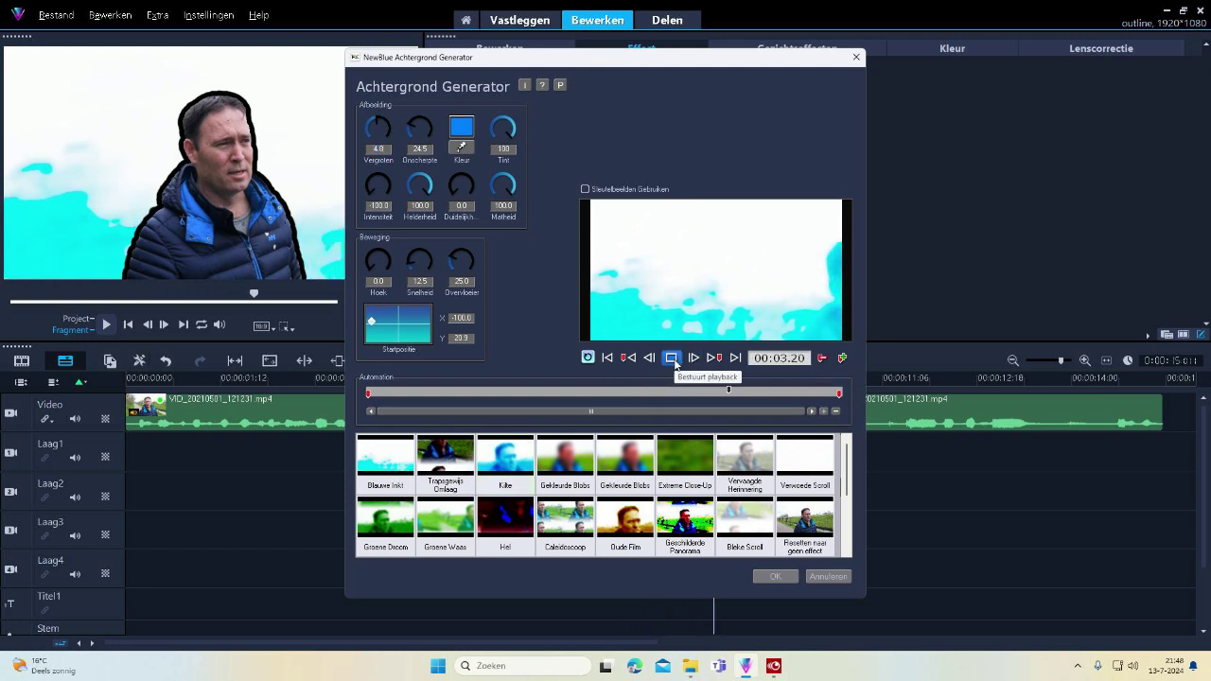
left_click(672, 359)
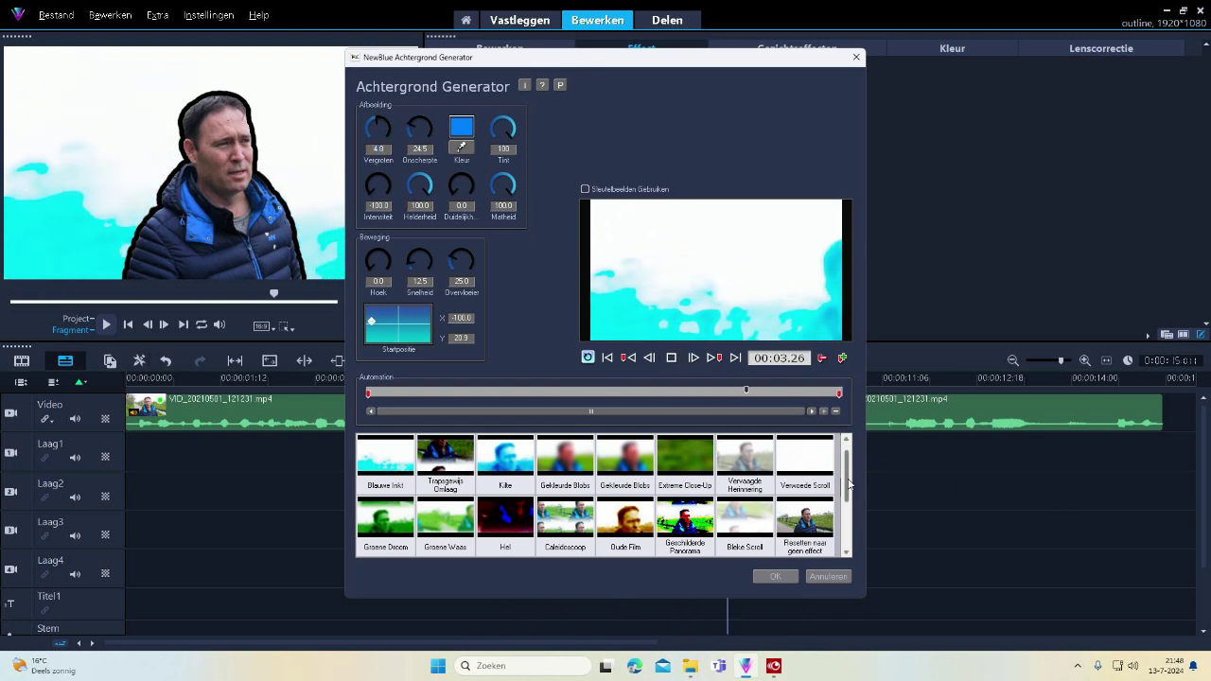
left_click_drag(849, 467, 849, 513)
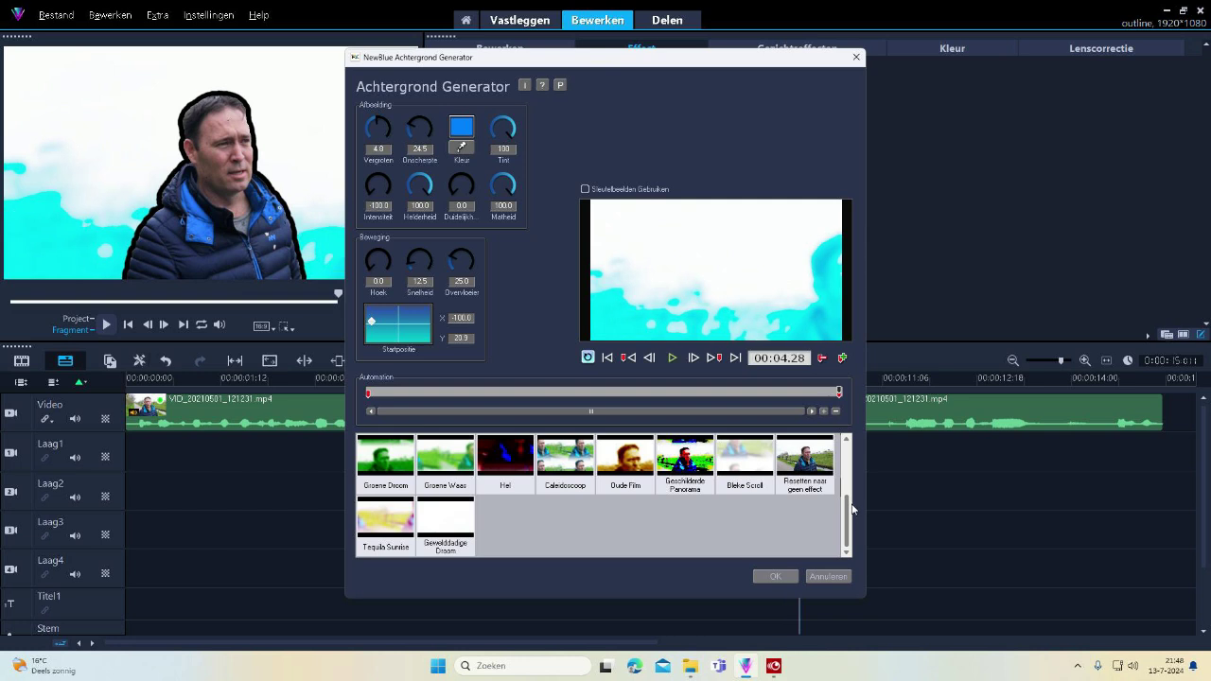
left_click(397, 516)
left_click(385, 456)
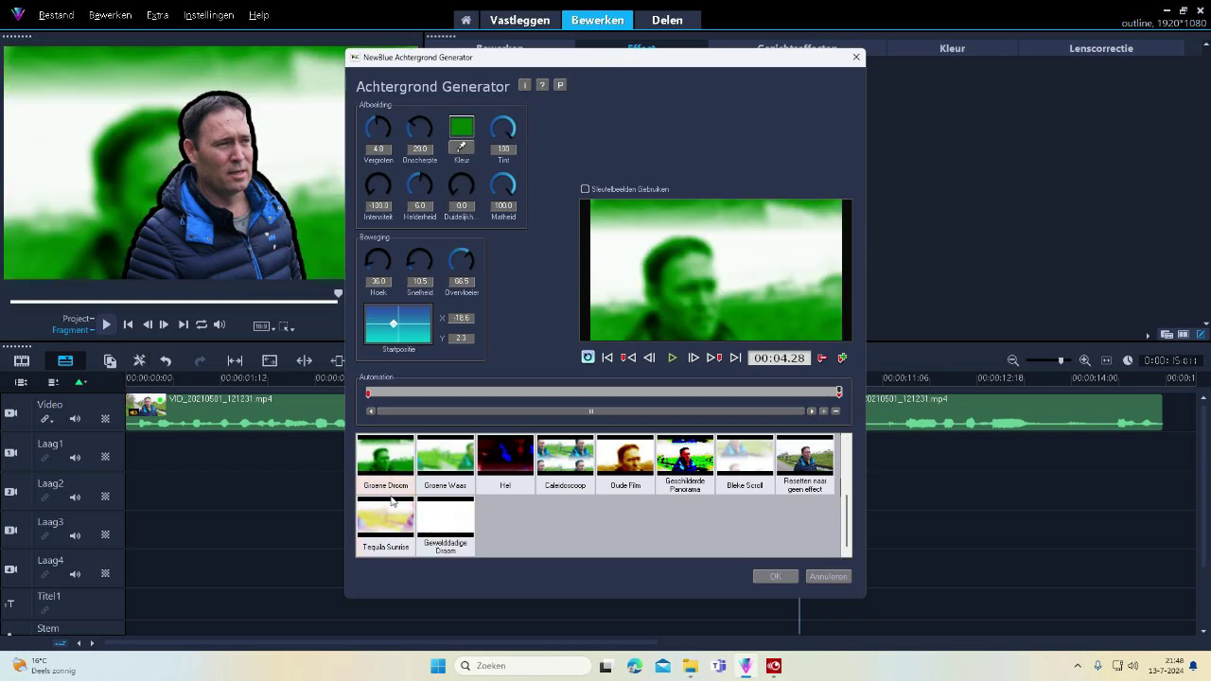
left_click(387, 526)
left_click(673, 357)
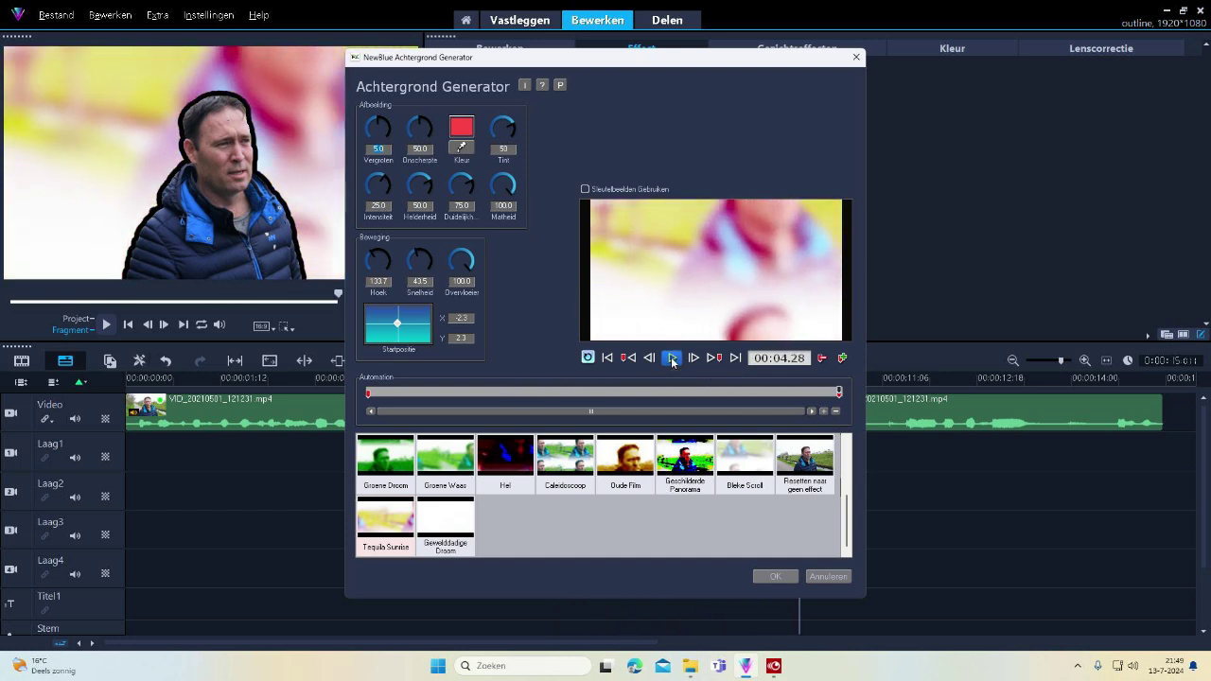
Accept the backdrop settings and go back to the FX library.
left_click(785, 577)
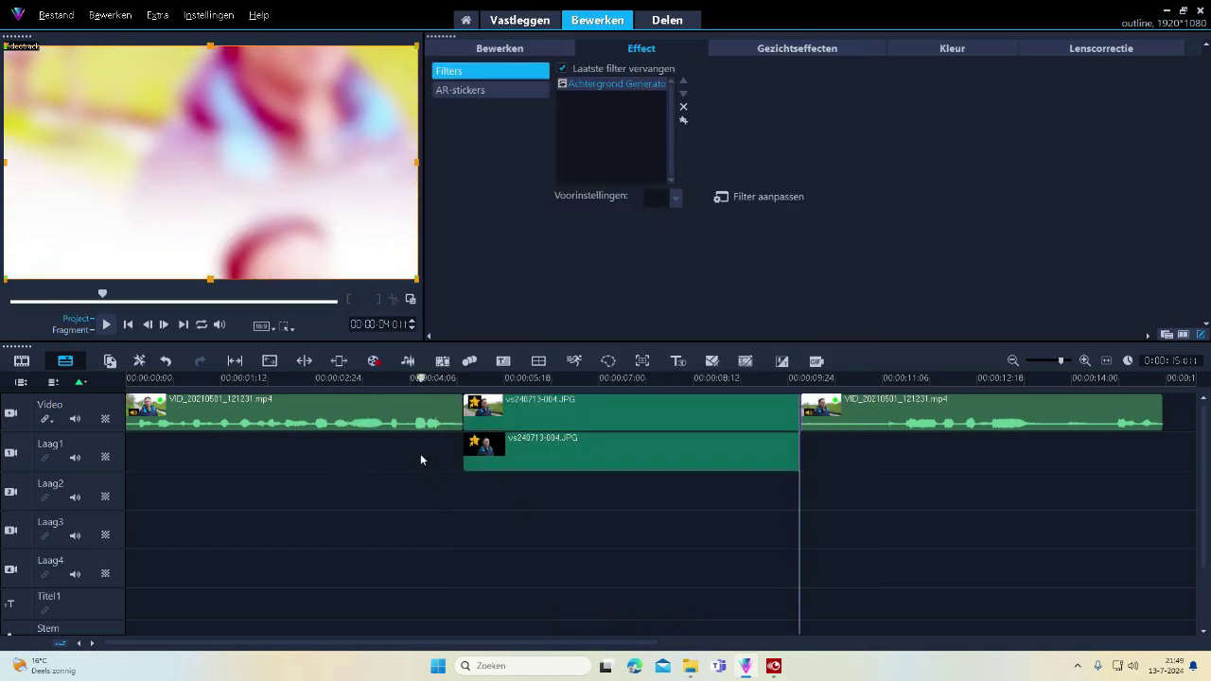
left_click(419, 453)
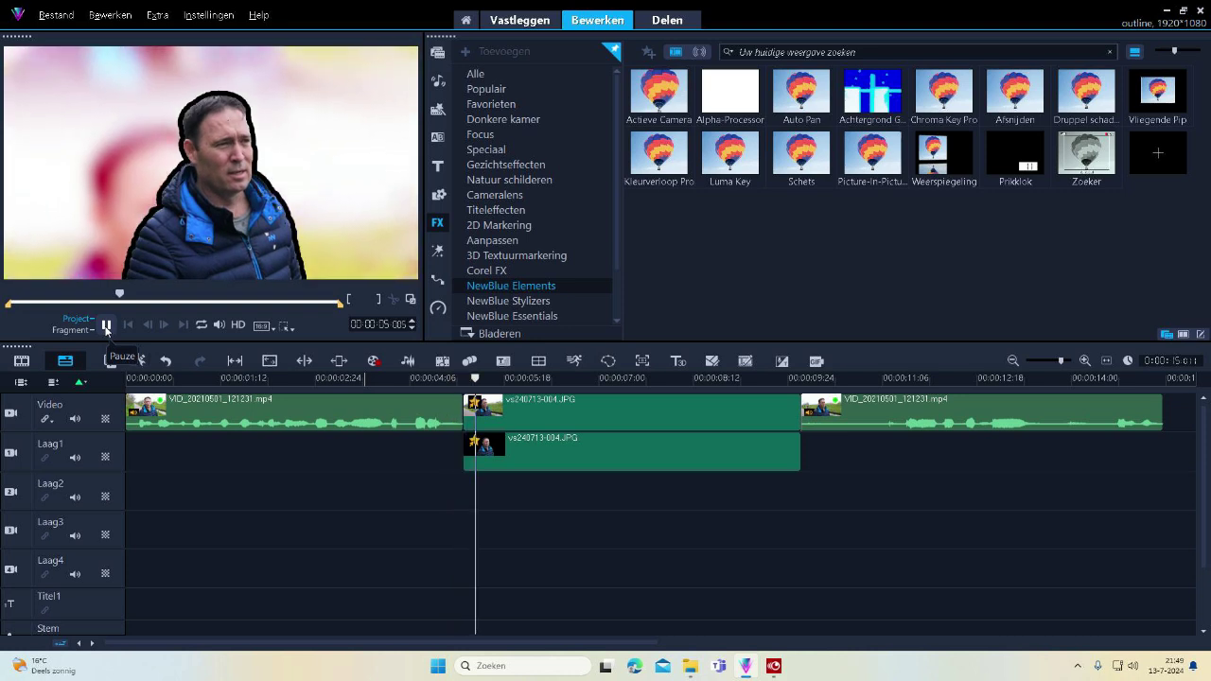